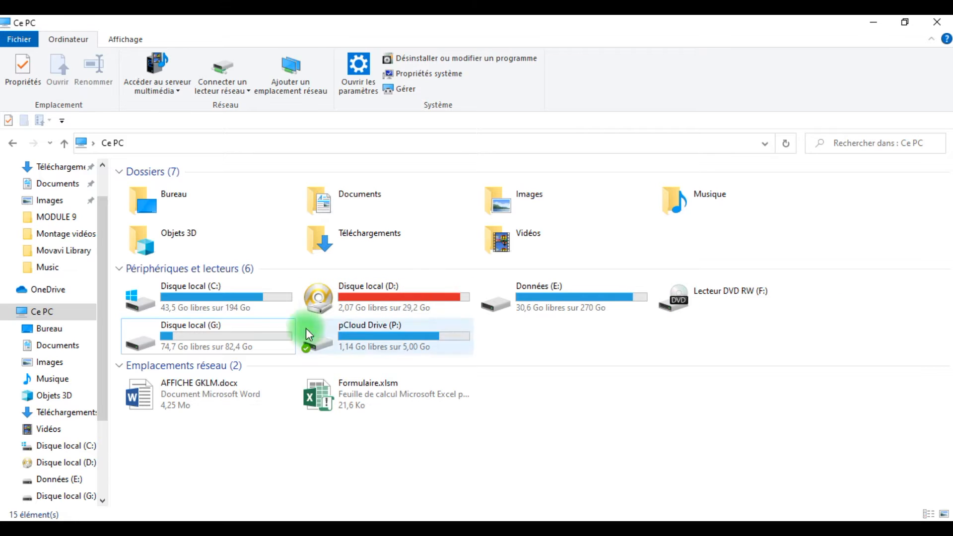
# Open Computer Management from This PC in a maximized window and display Disk Management (Gestion des disques)
pyautogui.click(259, 347)
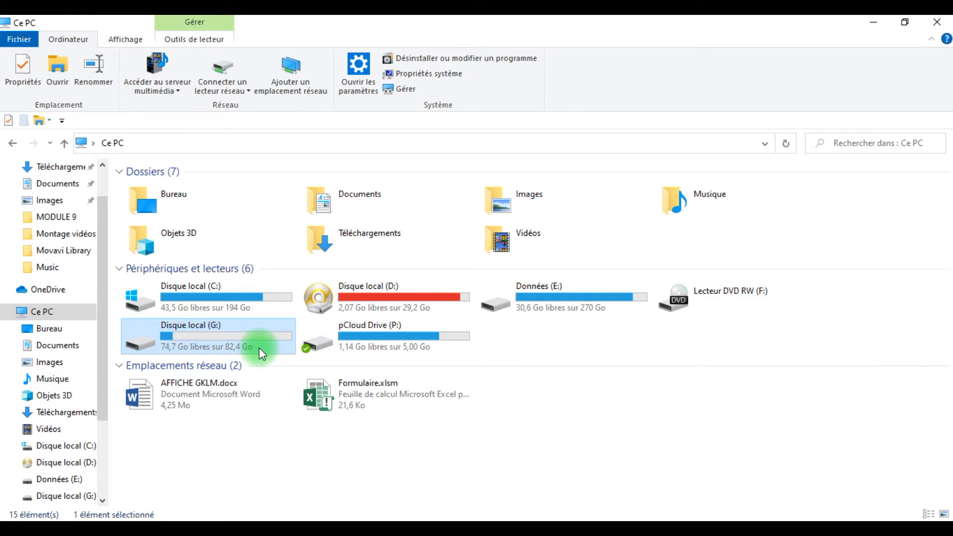
pyautogui.click(409, 91)
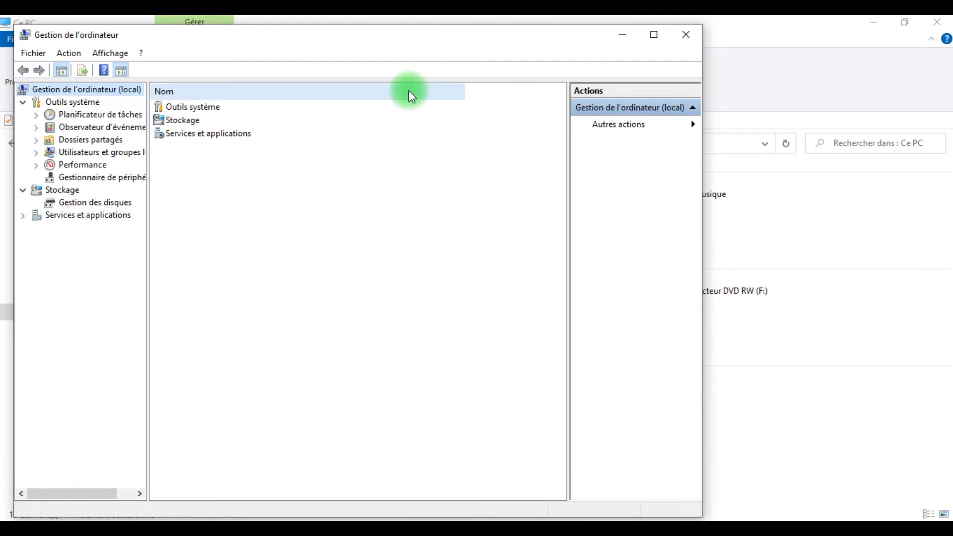
pyautogui.click(652, 40)
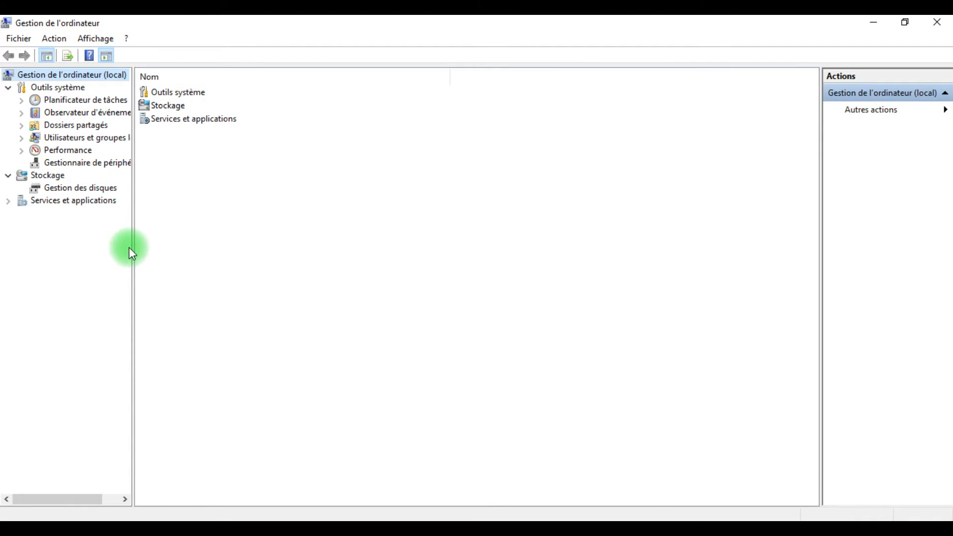
pyautogui.click(79, 189)
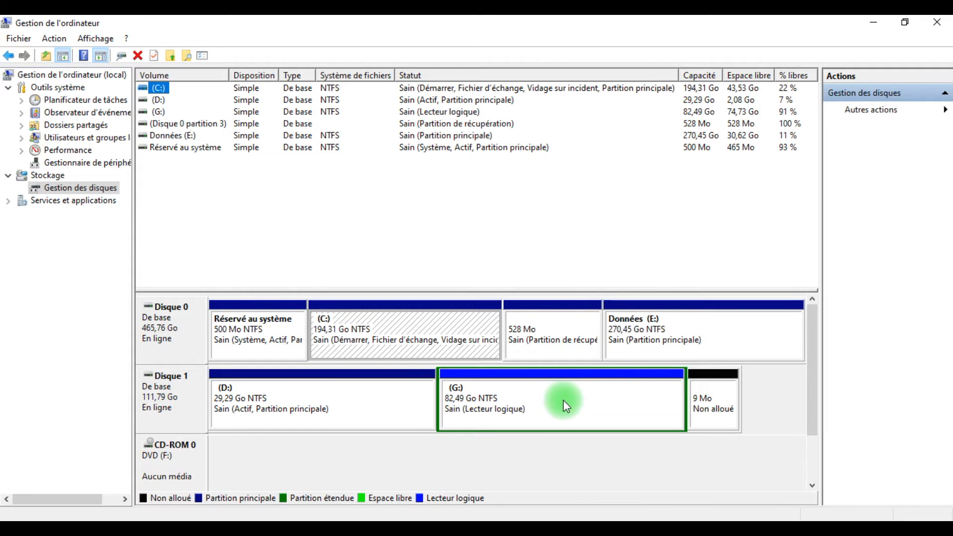
# Shrink the G: volume on Disk 1 by 10000 MB
pyautogui.click(582, 405)
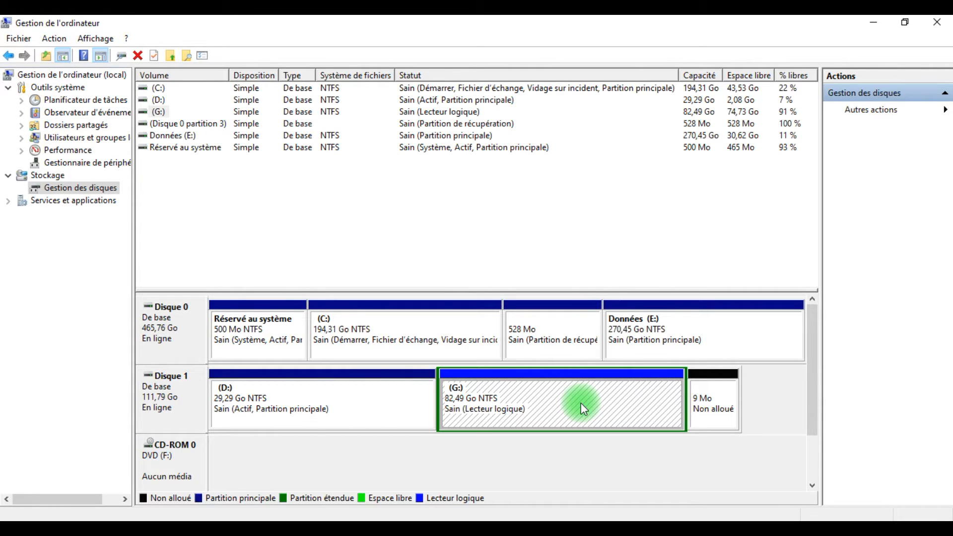
pyautogui.rightClick(581, 404)
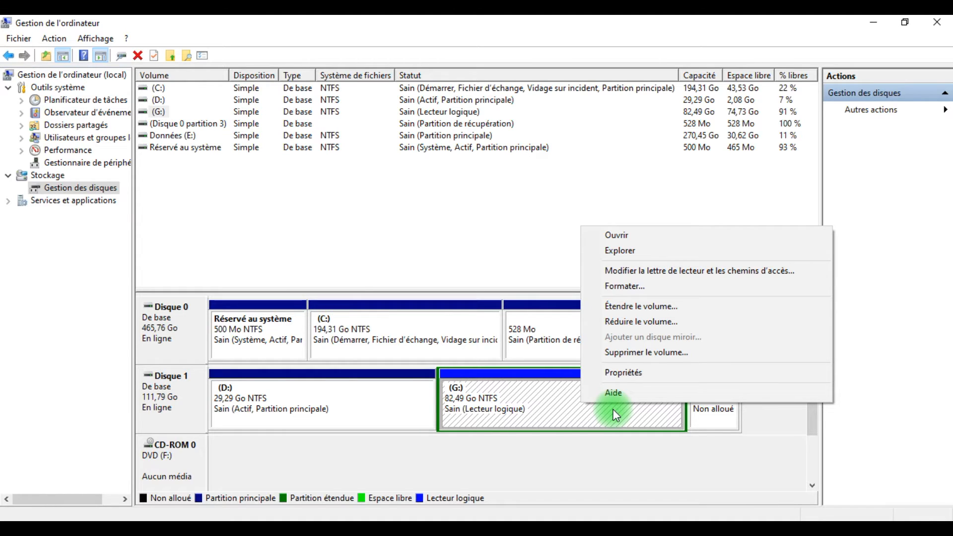
pyautogui.click(640, 327)
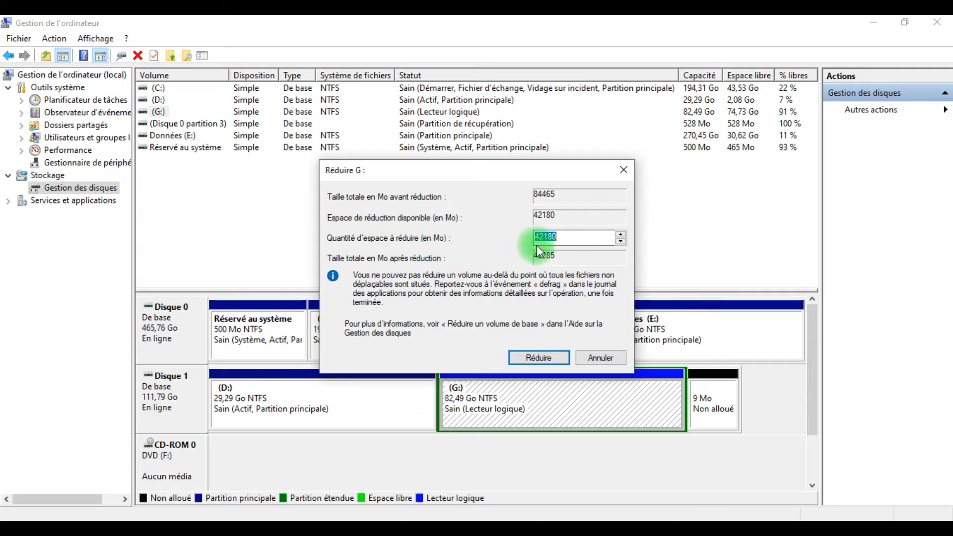
pyautogui.write('10000')
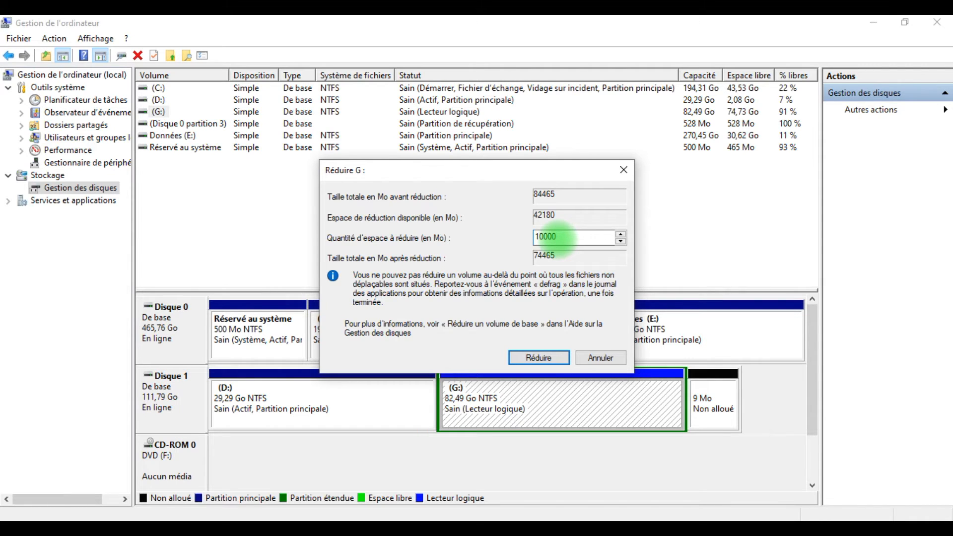
pyautogui.click(541, 358)
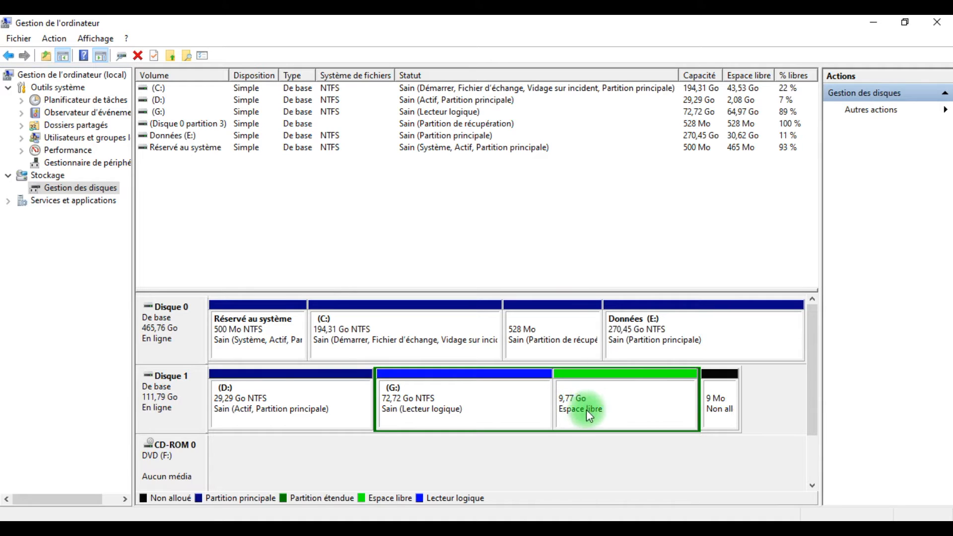
# Set up a new simple volume of 10000 MB in Disk 1's free space, with drive letter H
pyautogui.click(615, 416)
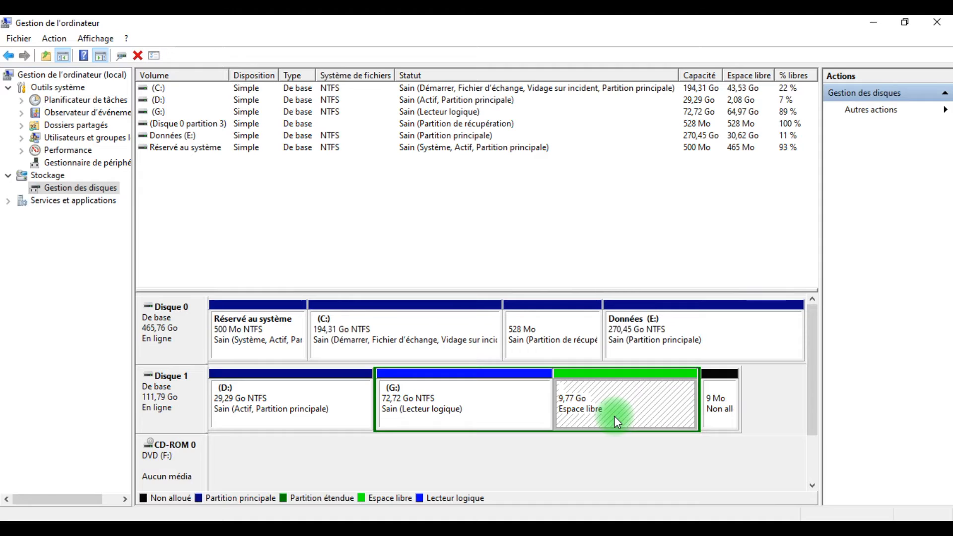
pyautogui.rightClick(615, 417)
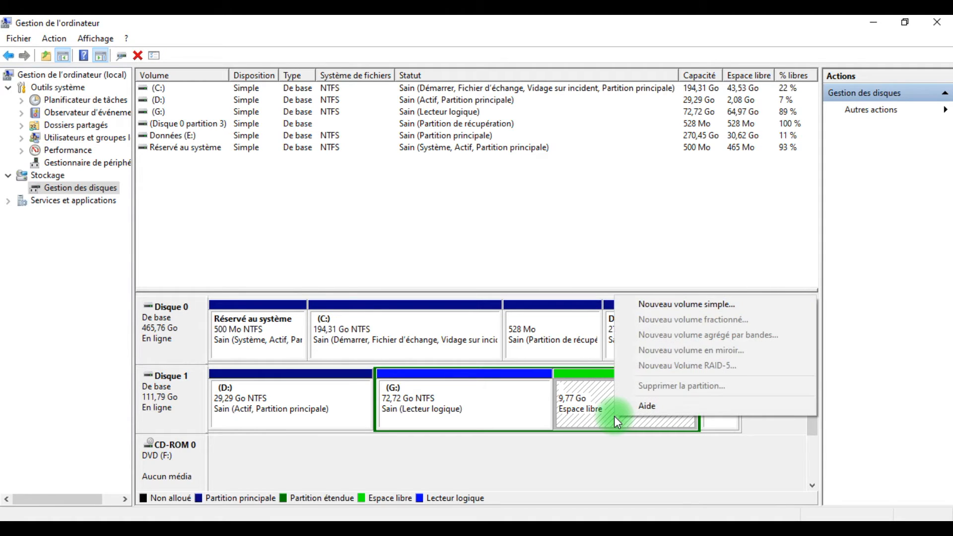
pyautogui.click(628, 305)
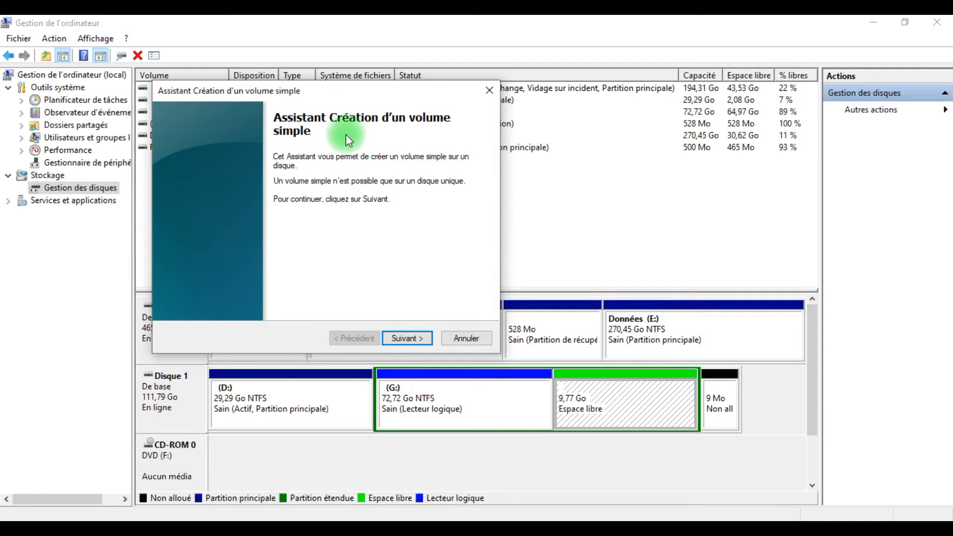
pyautogui.click(407, 336)
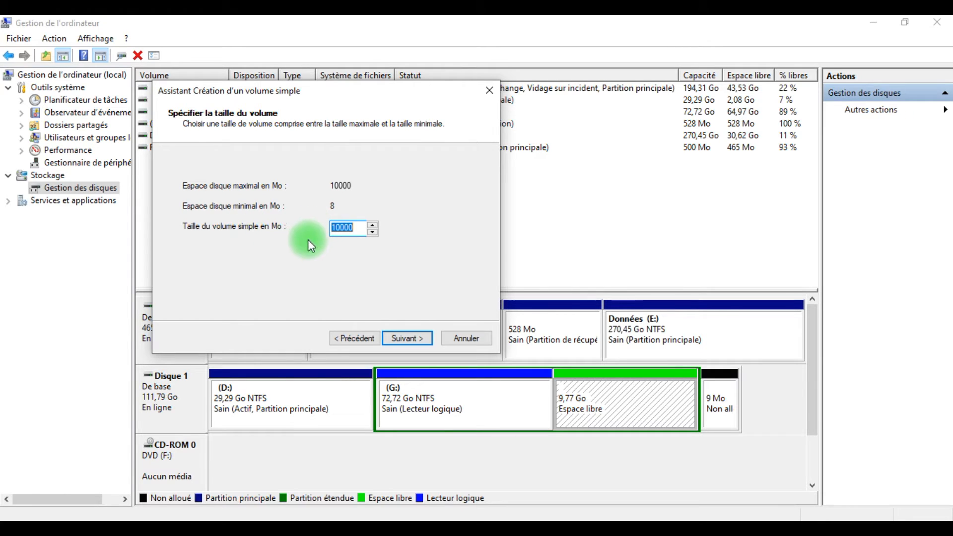
pyautogui.click(404, 338)
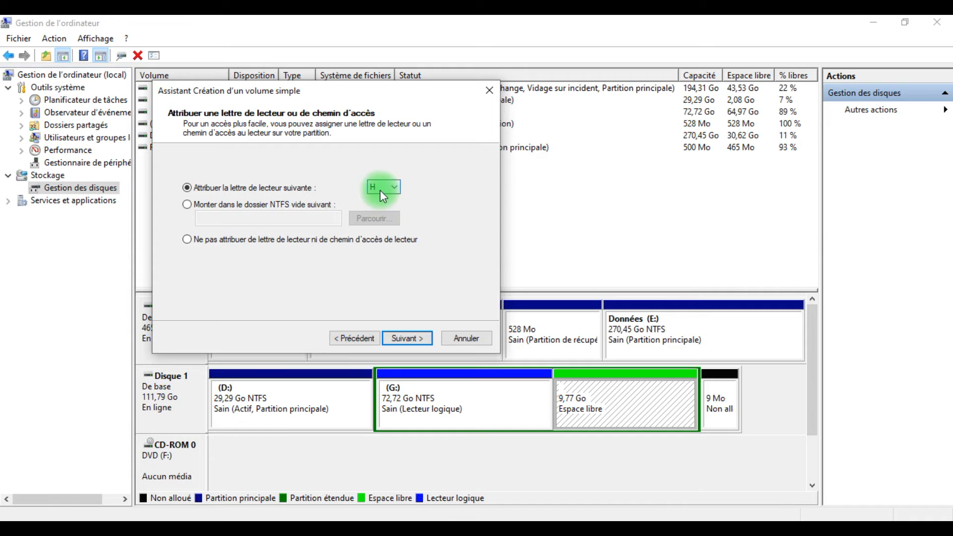
pyautogui.click(408, 340)
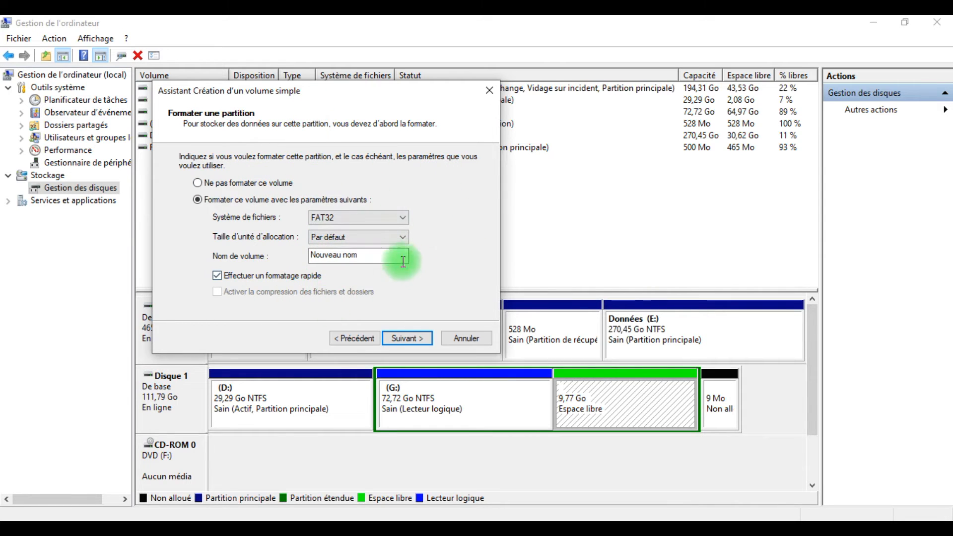
# Name the new volume DisqueLocal in the partition format settings
pyautogui.moveTo(385, 255); pyautogui.dragTo(304, 255)
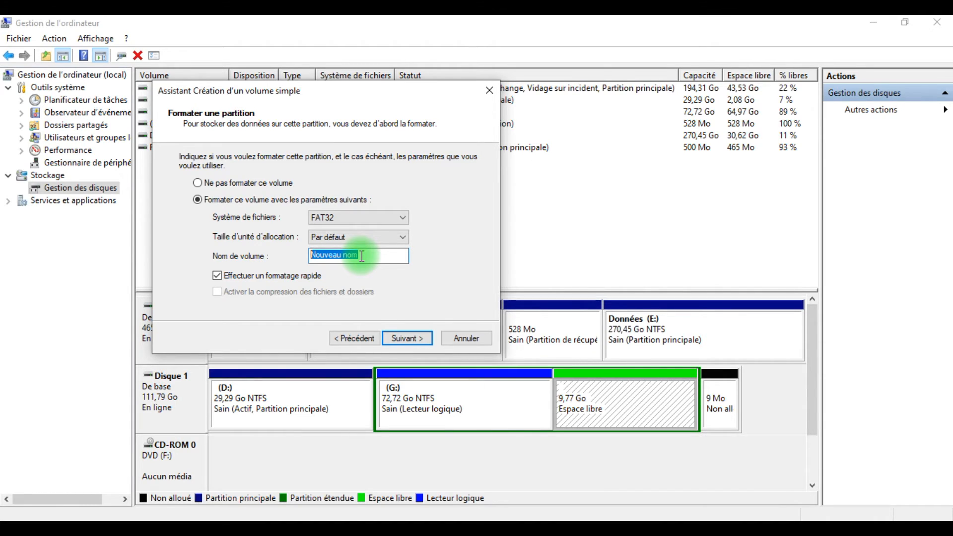
pyautogui.write('d')
pyautogui.press('BackSpace')
pyautogui.write('Disque local')
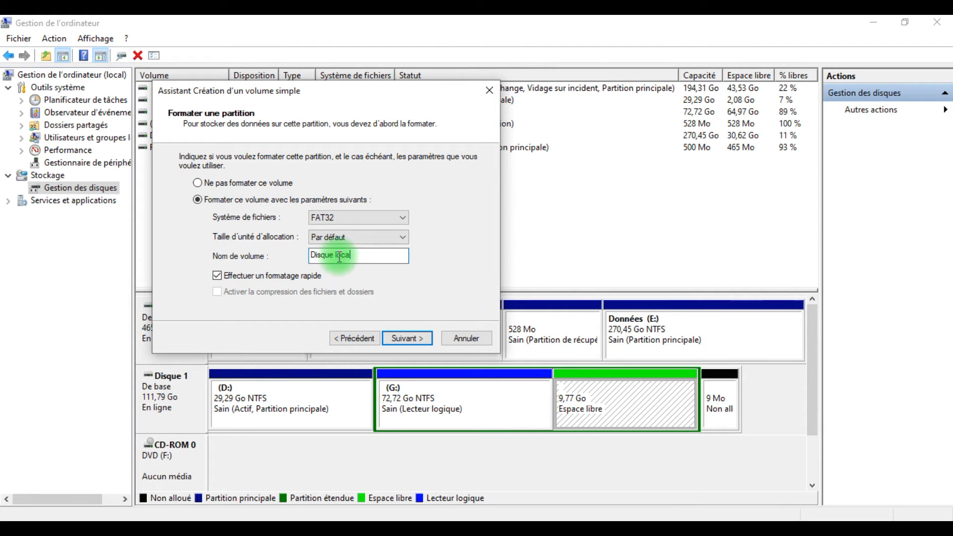
pyautogui.press('BackSpace')
pyautogui.press('BackSpace')
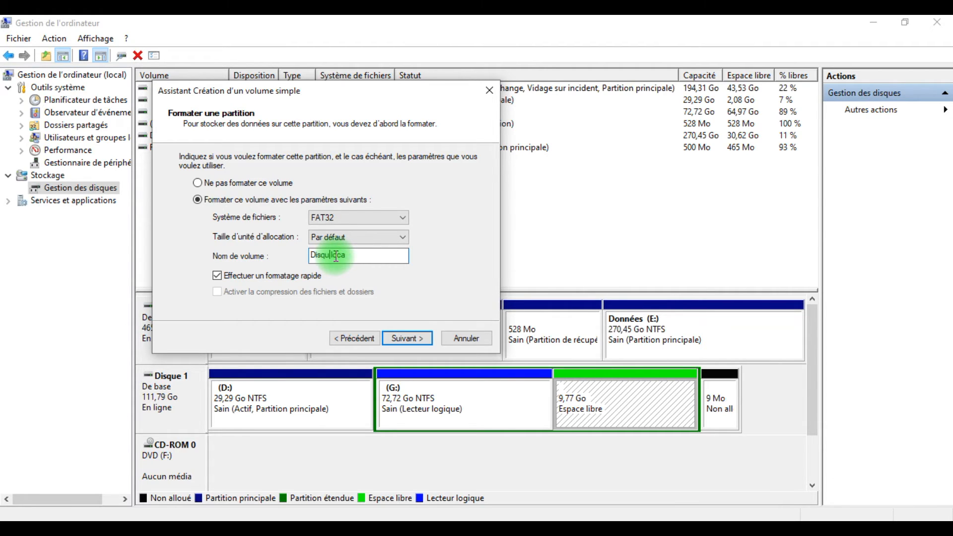
pyautogui.write('e')
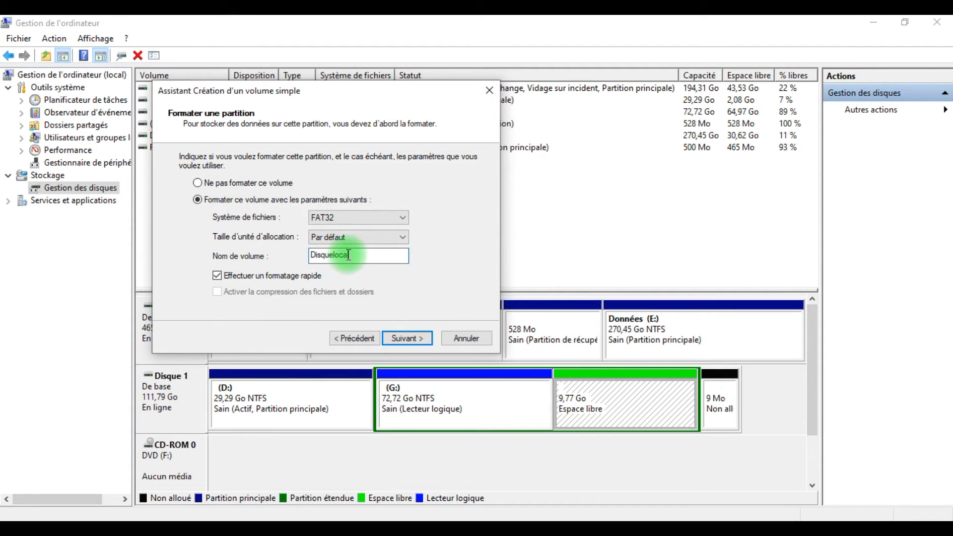
pyautogui.click(334, 255)
pyautogui.press('Delete')
pyautogui.write('L')
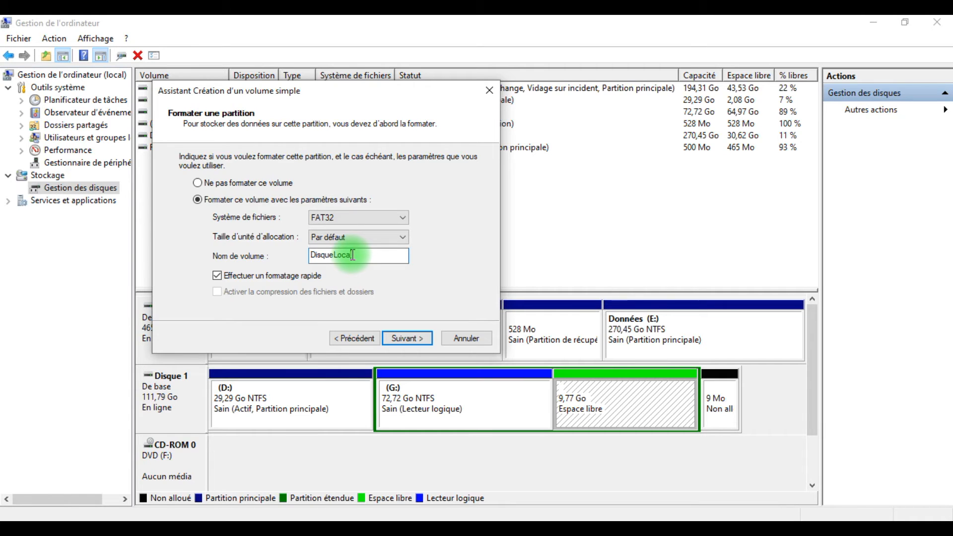
# Keep FAT32, the default allocation unit size and quick formatting, and finish creating the volume
pyautogui.click(403, 237)
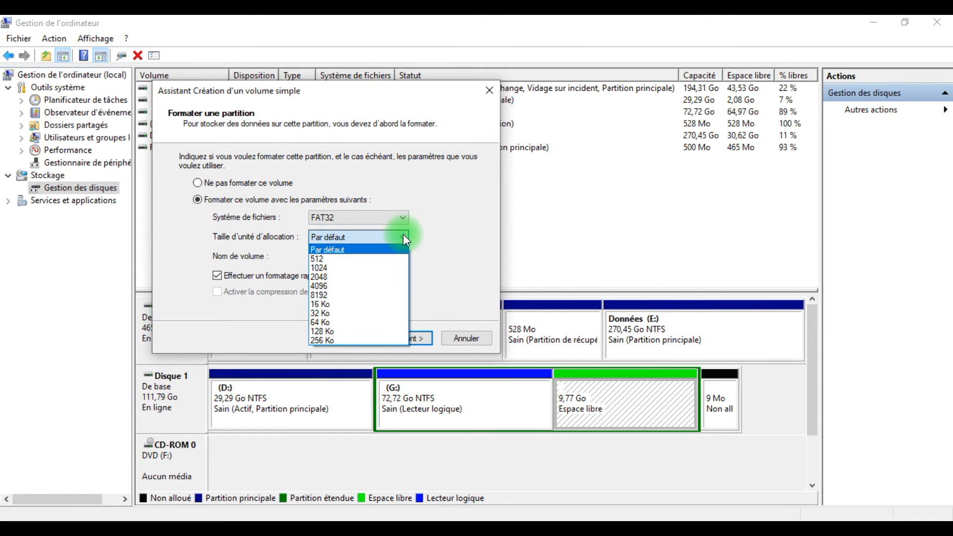
pyautogui.click(405, 237)
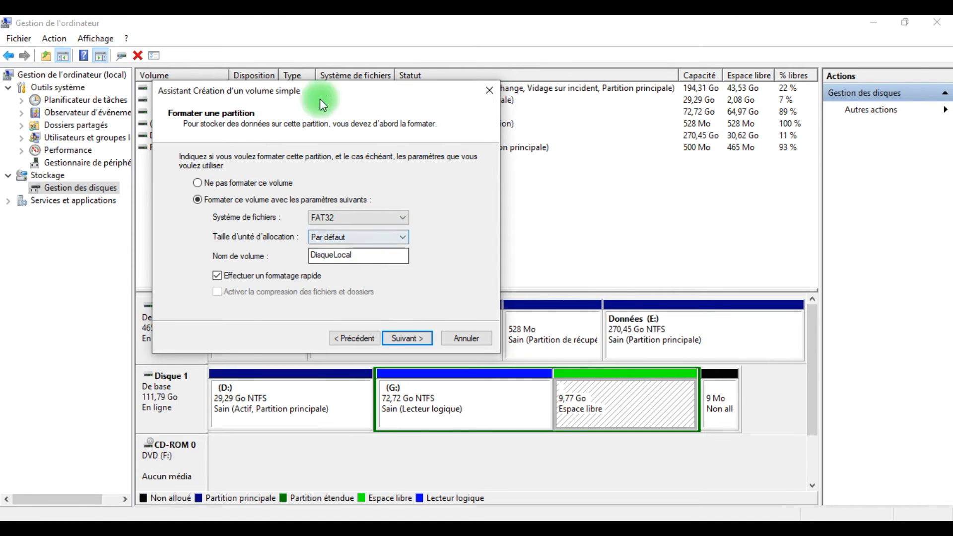
pyautogui.click(407, 339)
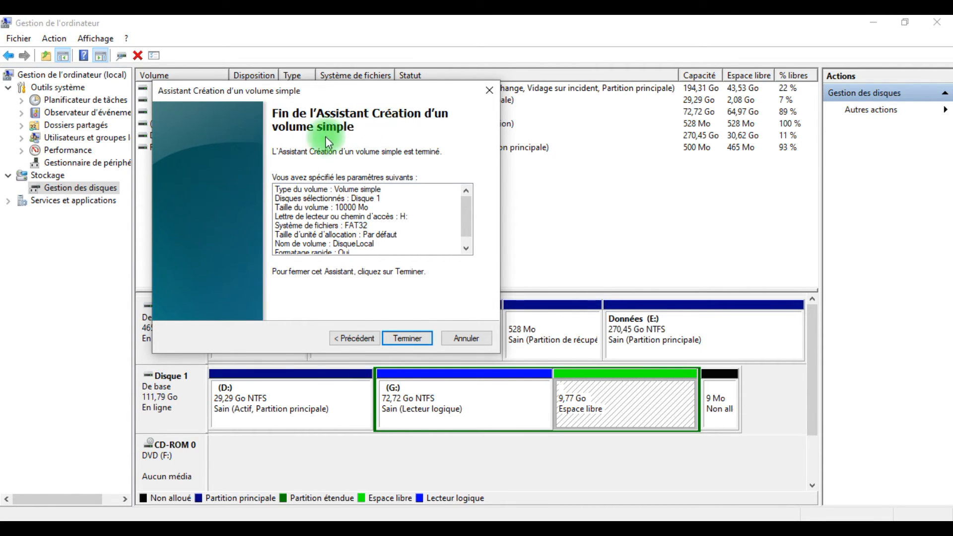
pyautogui.click(410, 337)
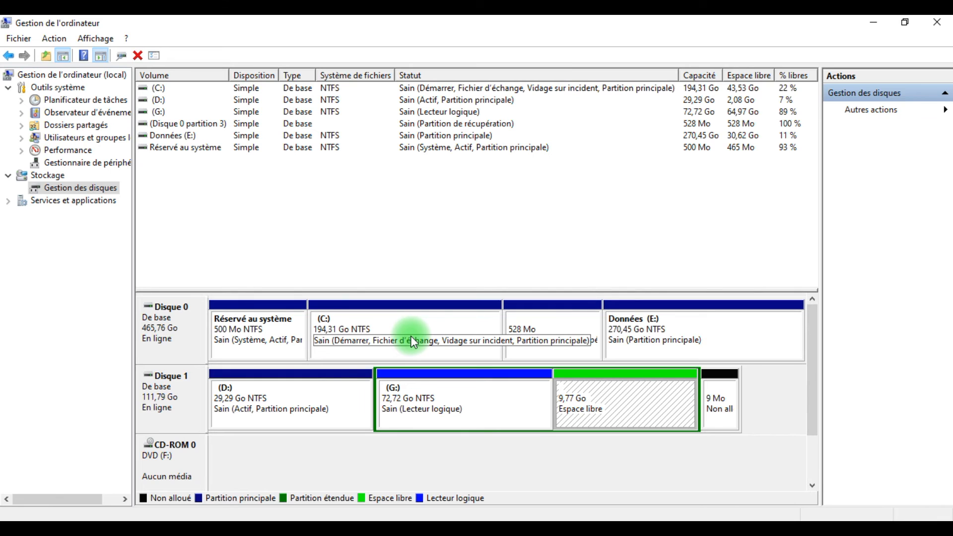
# Try to format the disk in drive H: from the Windows format prompt, and dismiss the resulting message
pyautogui.moveTo(369, 531)
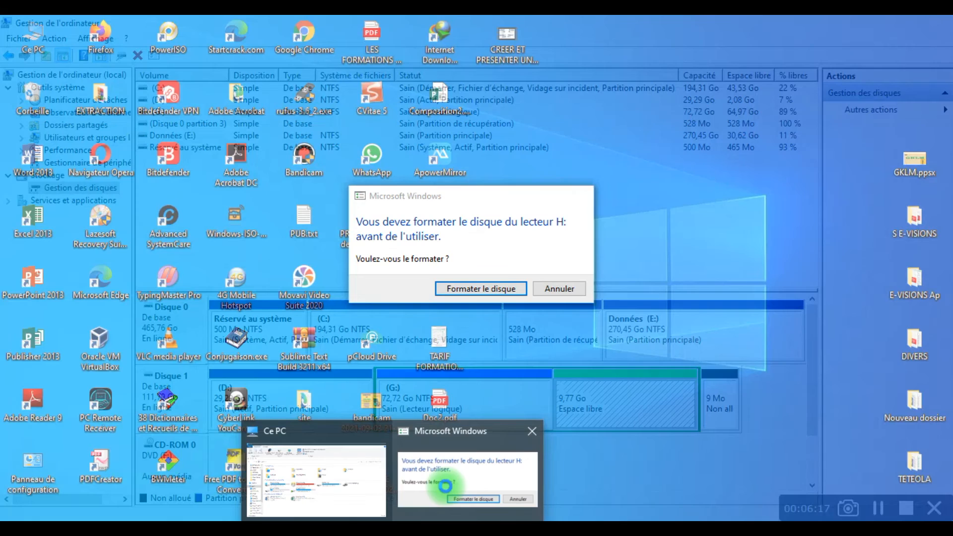
pyautogui.click(446, 486)
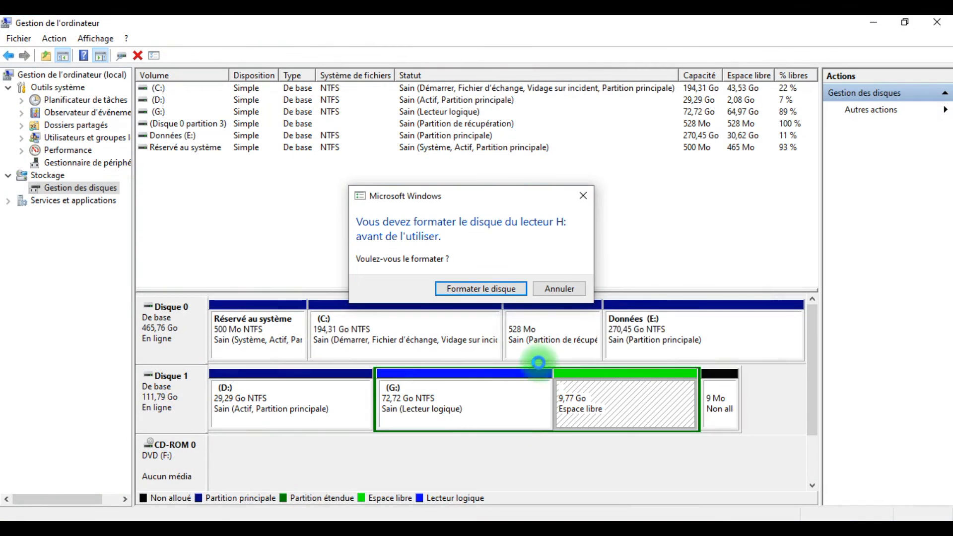
pyautogui.click(482, 291)
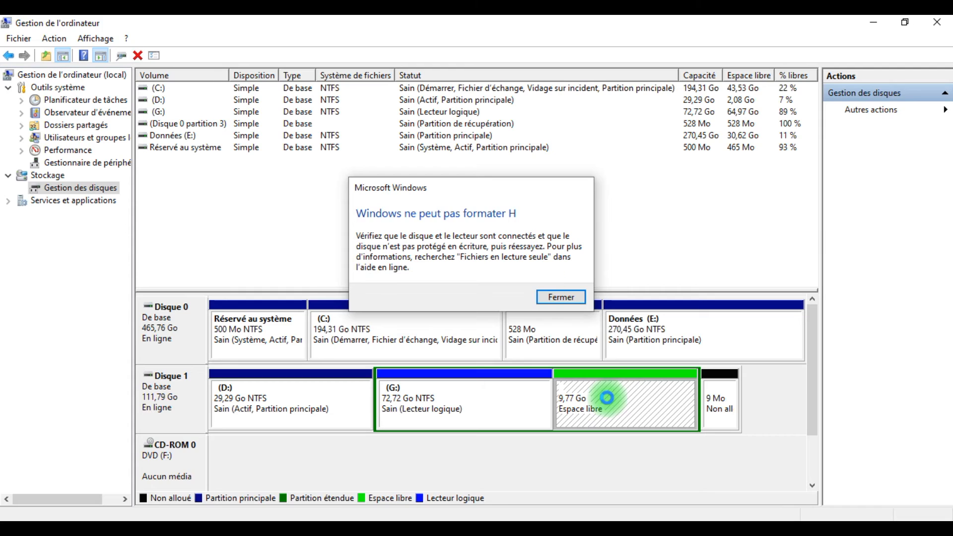
pyautogui.click(558, 296)
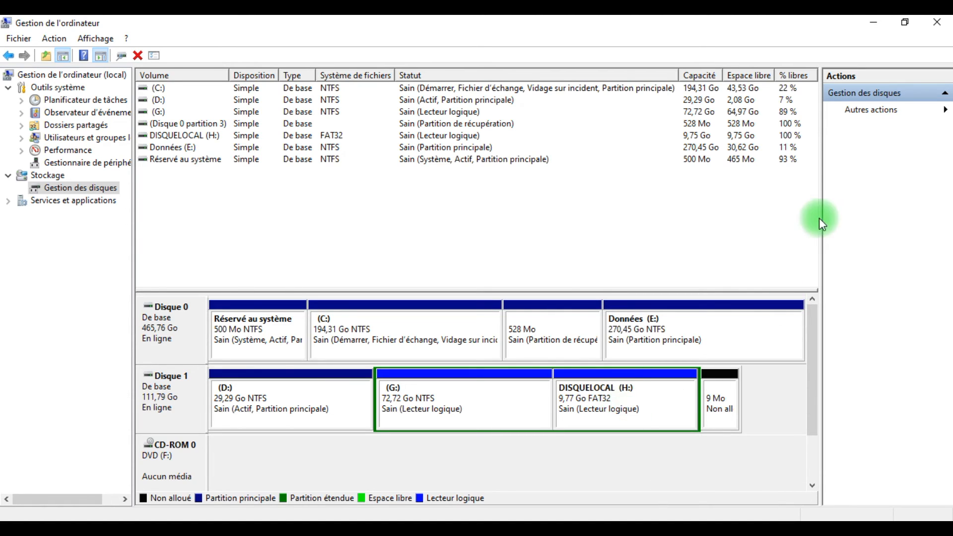
# Return to This PC in File Explorer, view the contents of the new H: drive, and check the sizes of G: and H:
pyautogui.click(868, 19)
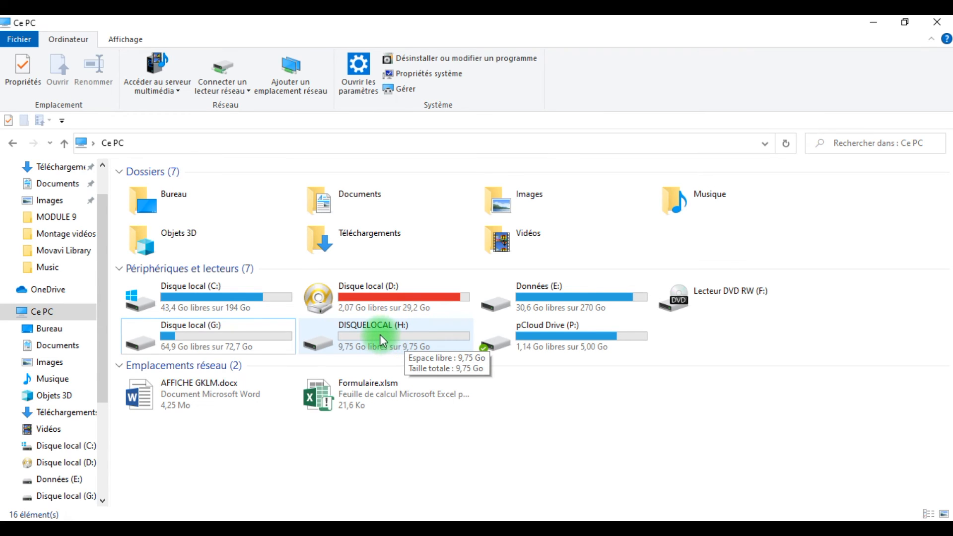
pyautogui.doubleClick(410, 337)
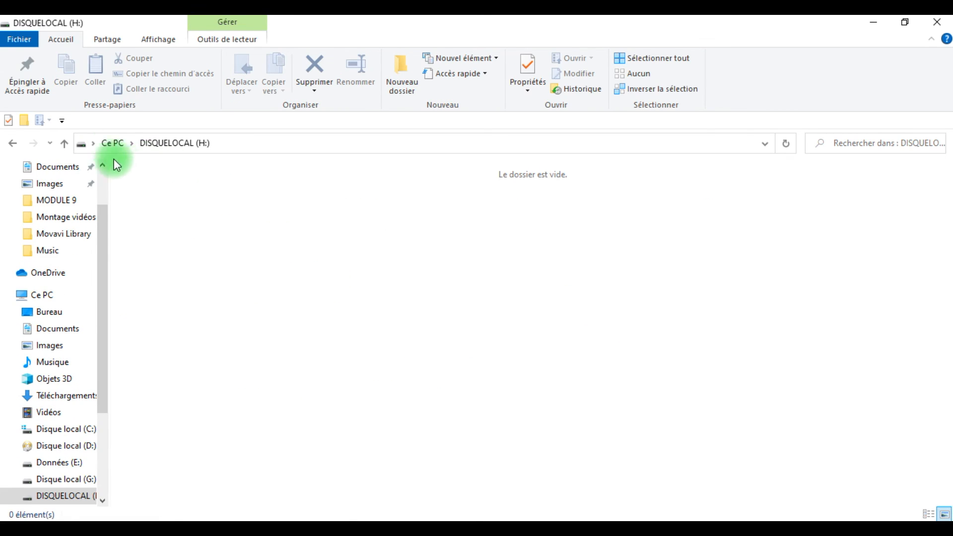
pyautogui.click(112, 143)
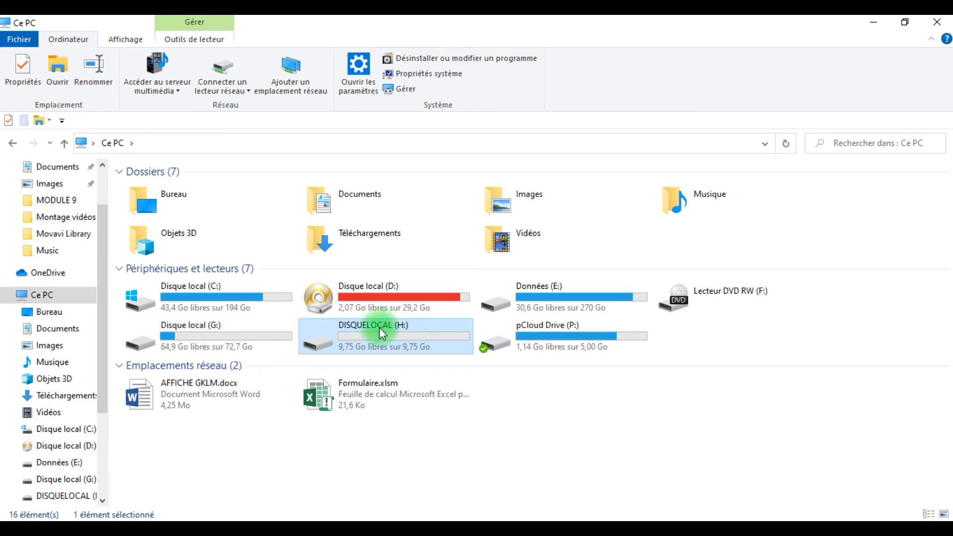
pyautogui.moveTo(248, 335)
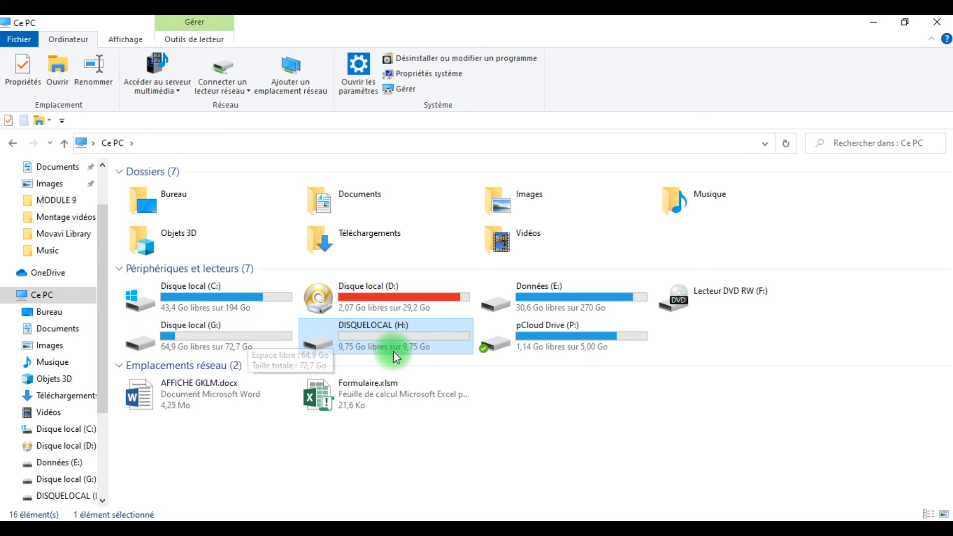
pyautogui.moveTo(390, 352)
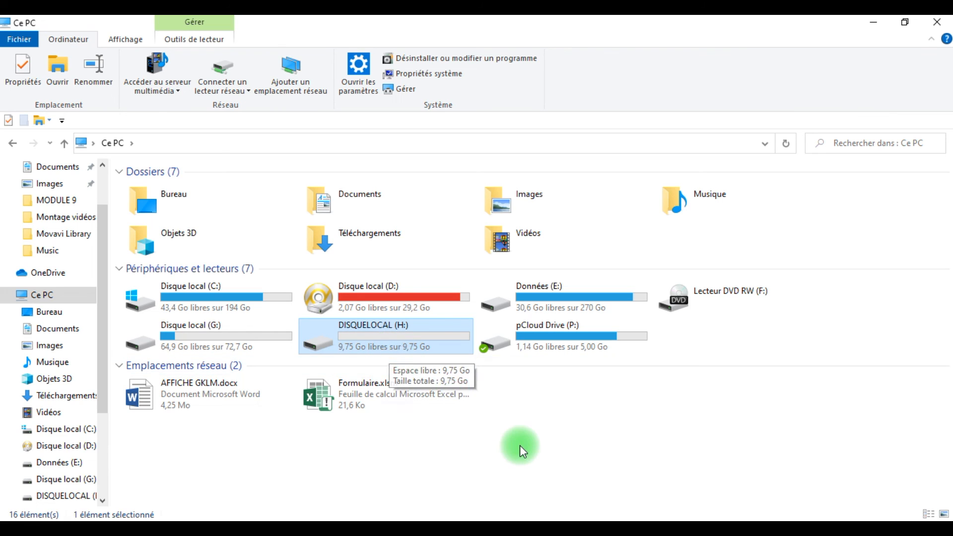